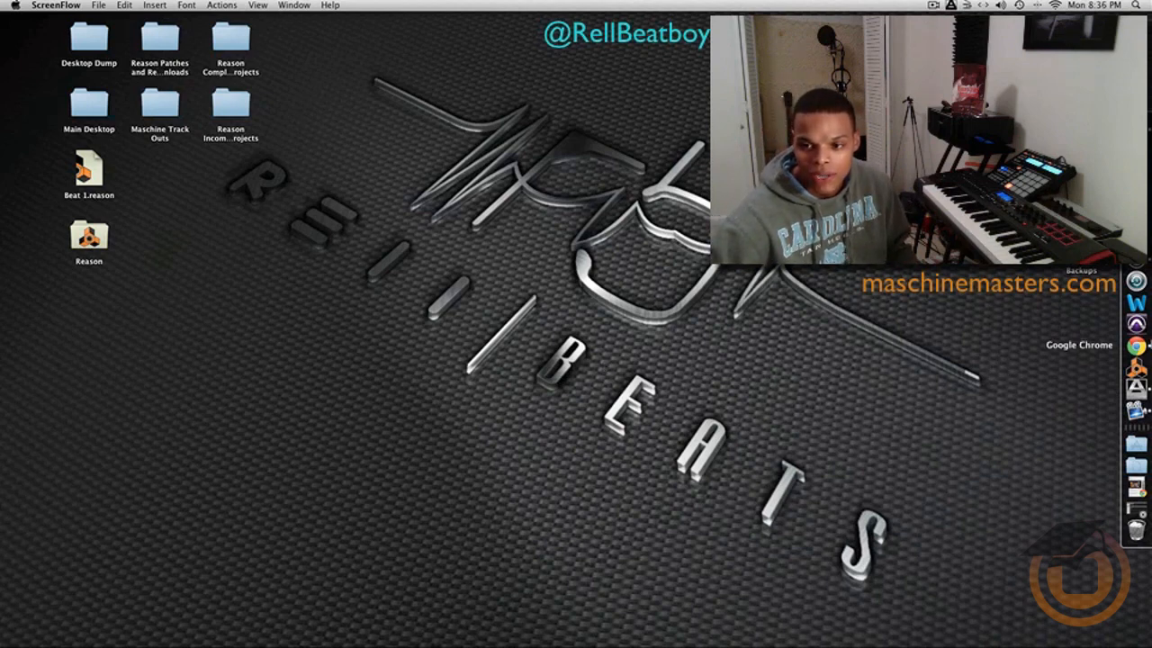
- Switch to Google Chrome, rewind the R&B / Soul chord progression video to the beginning, and minimize the browser window
left_click(1137, 346)
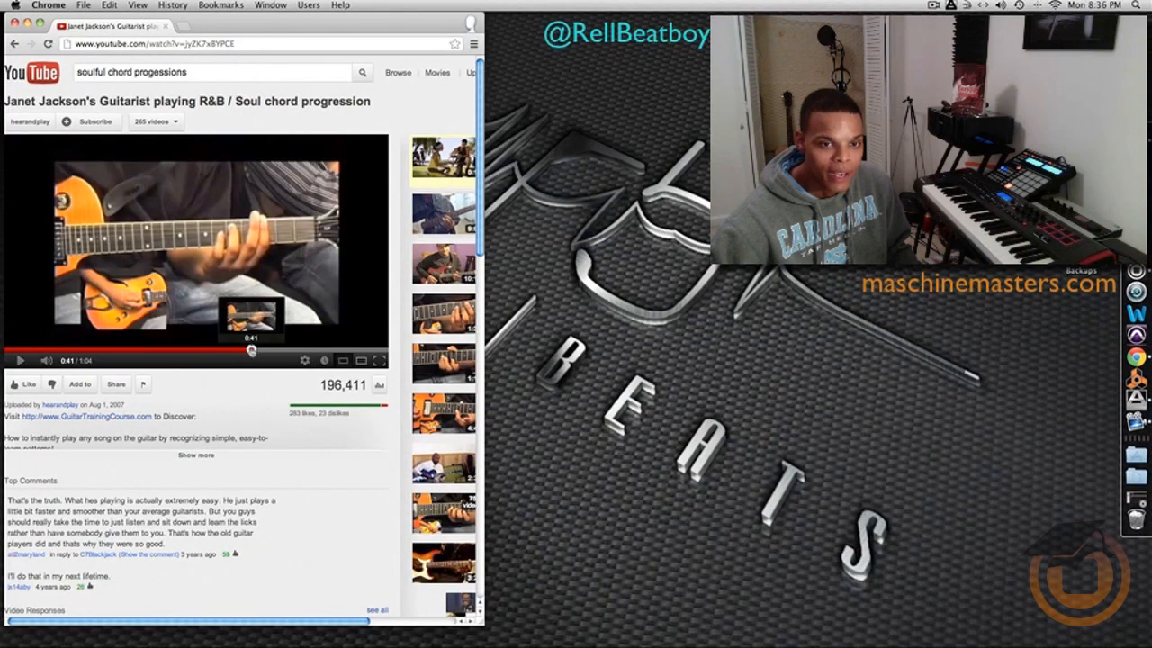
left_click_drag(251, 351, 7, 352)
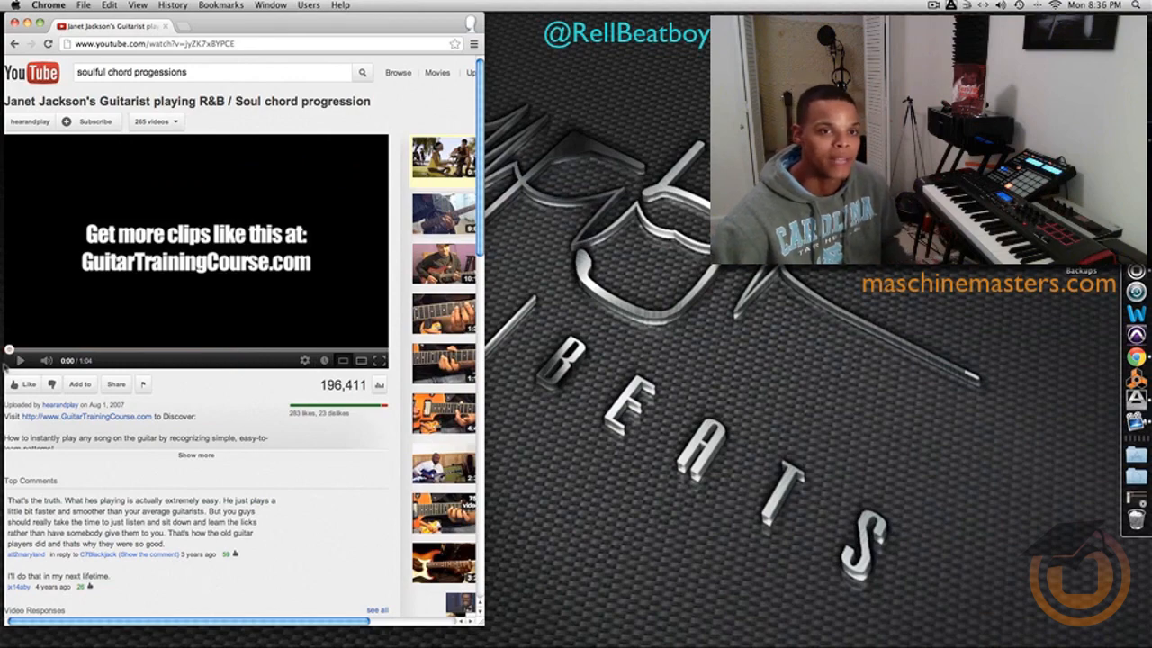
left_click(27, 24)
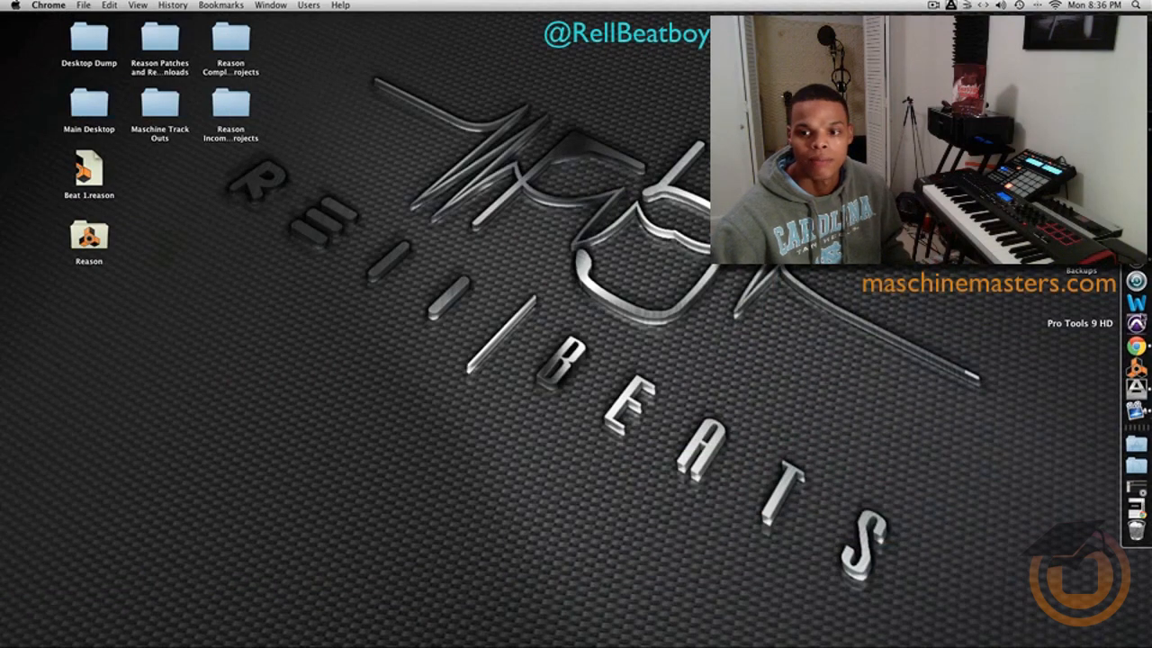
left_click(1135, 346)
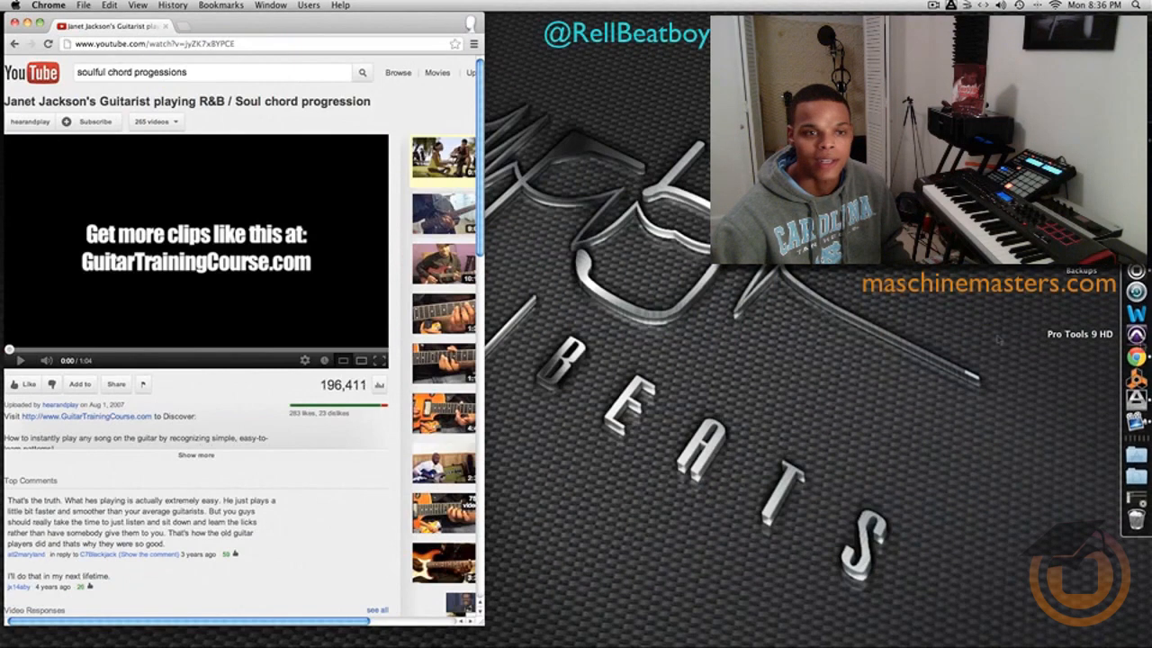
left_click(27, 25)
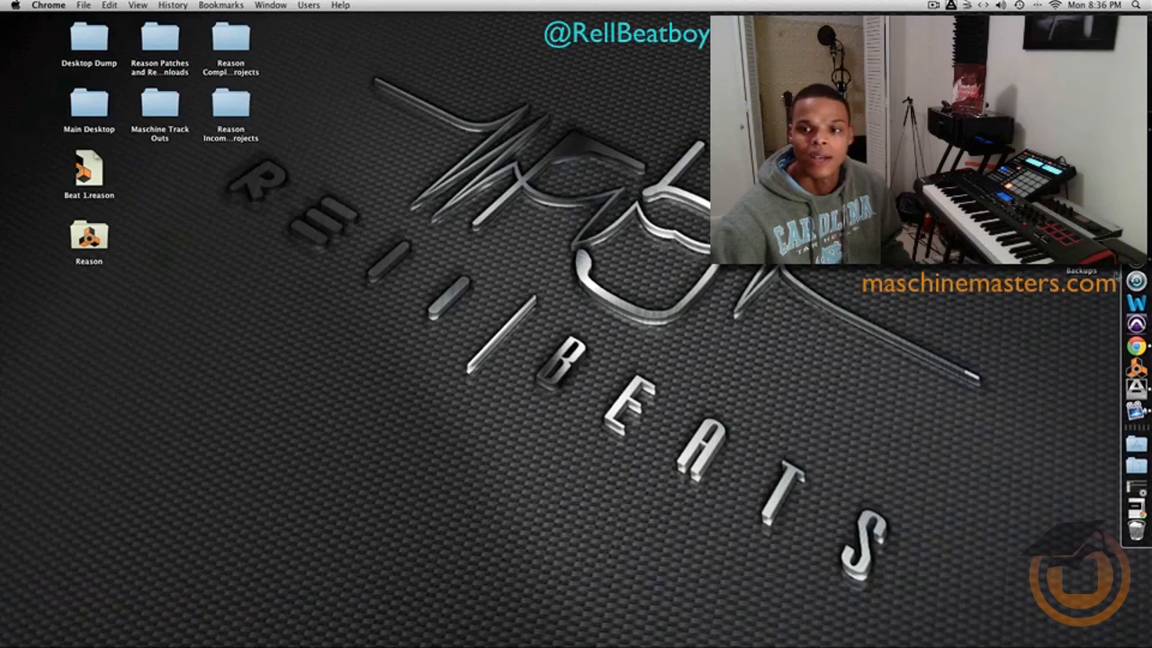
- Launch Soundflowerbed from the Soundflower folder in Applications
left_click(1136, 443)
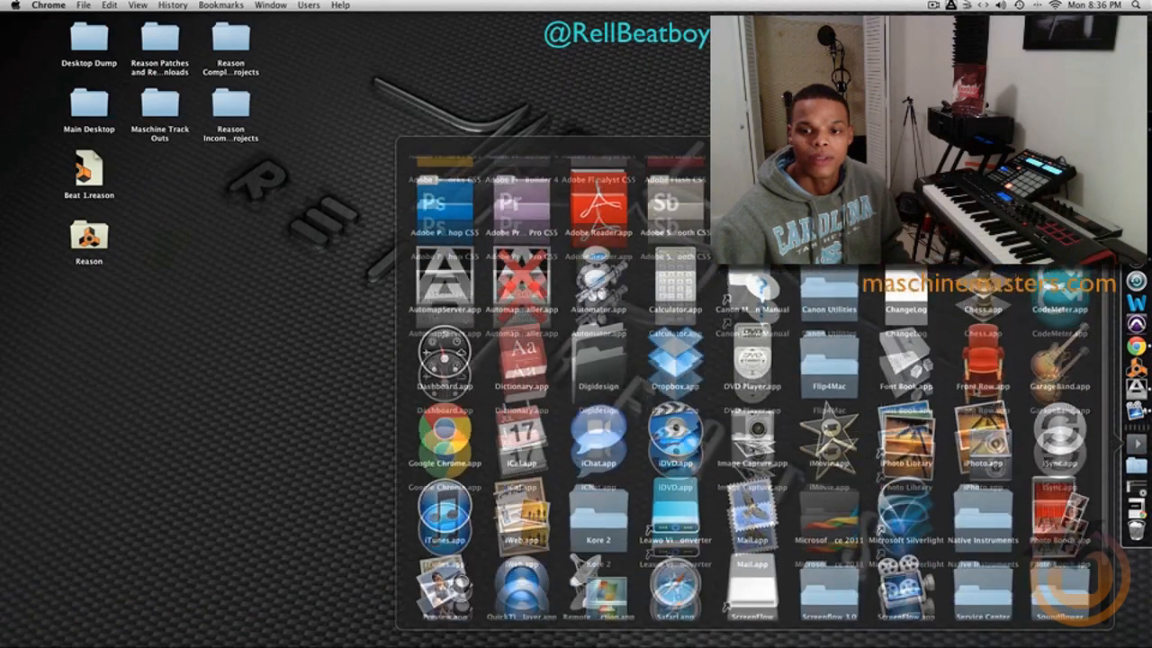
left_click(1054, 497)
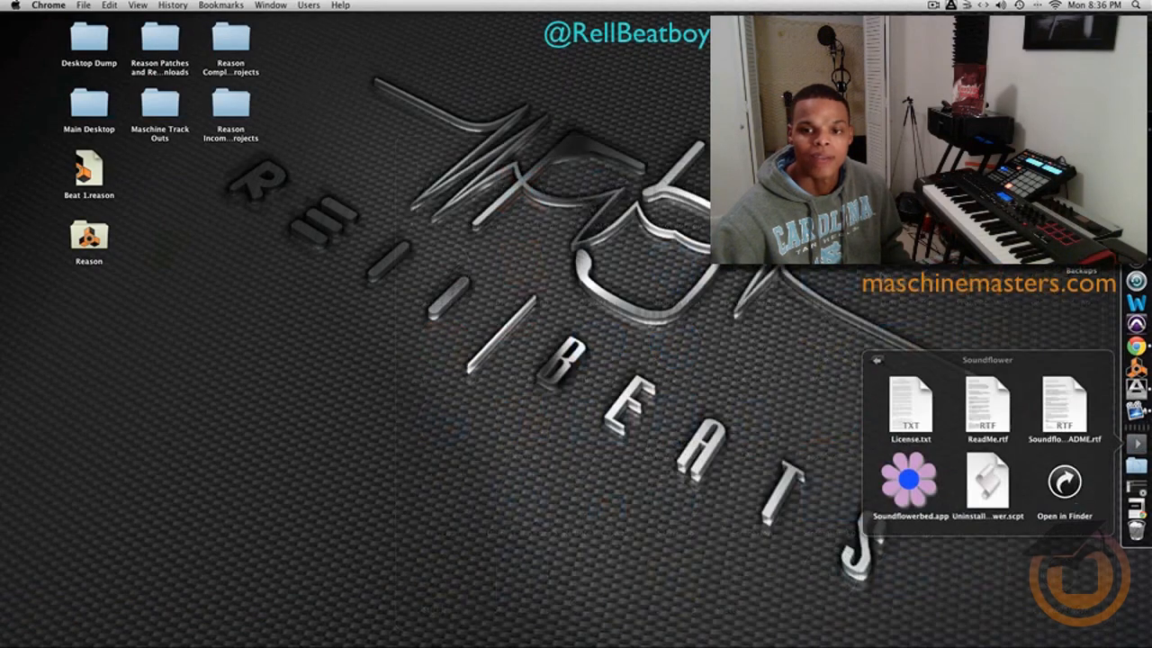
left_click(916, 477)
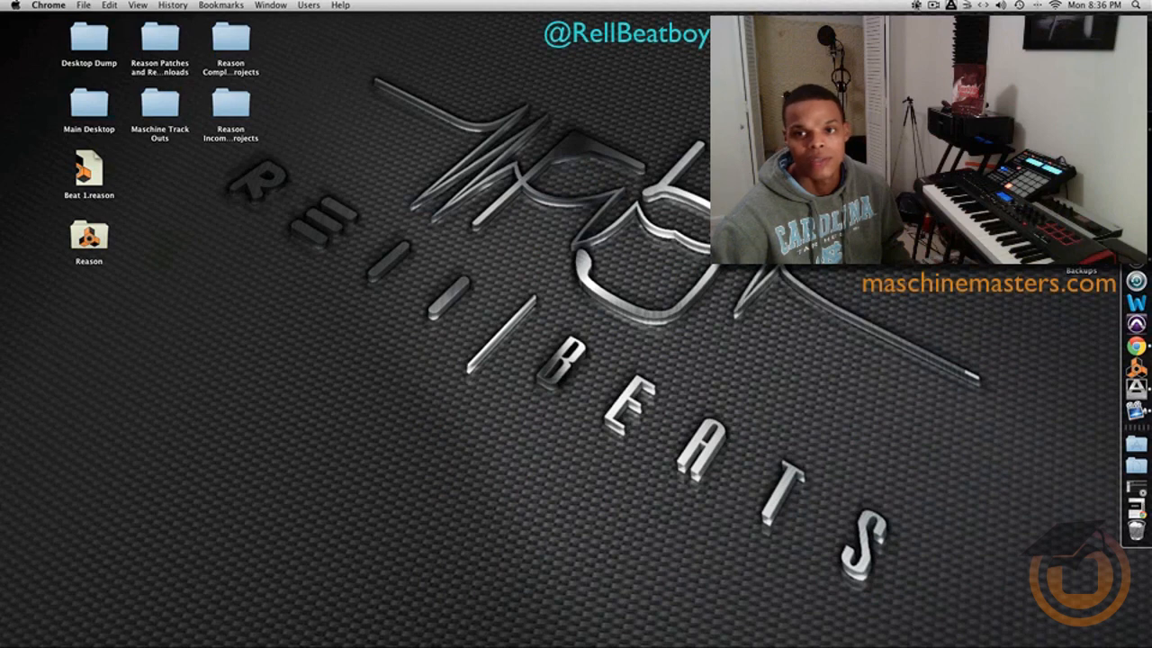
- Set the system sound output device to Soundflower (16ch) and close the Sound preferences
left_click(916, 5)
left_click(871, 5)
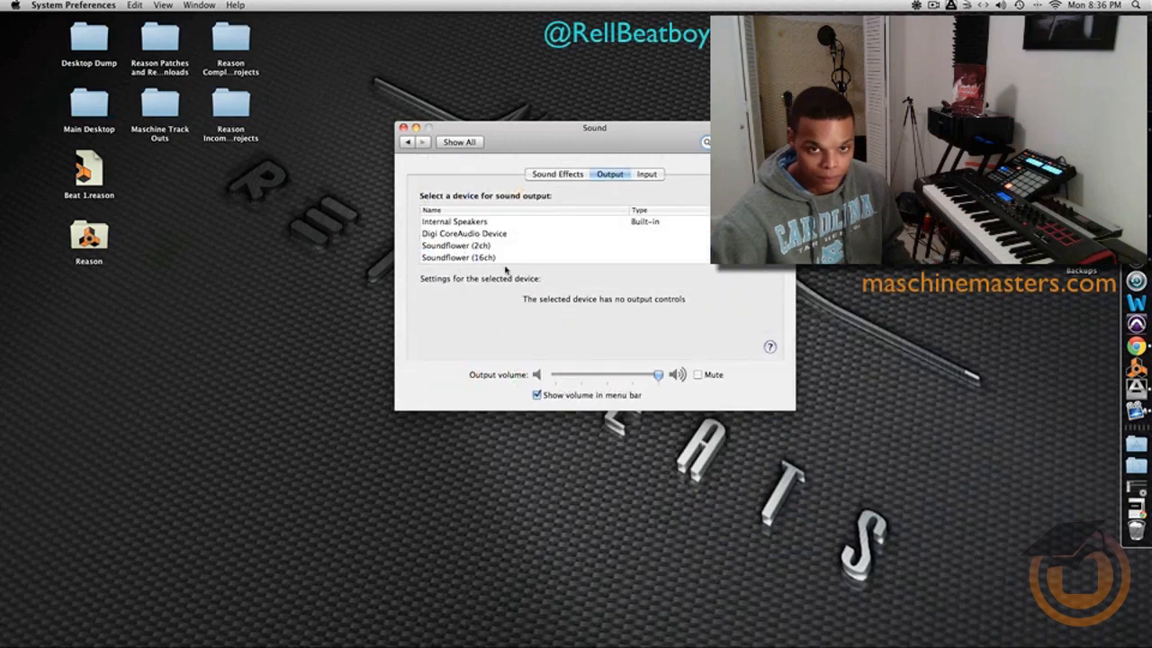
left_click(497, 260)
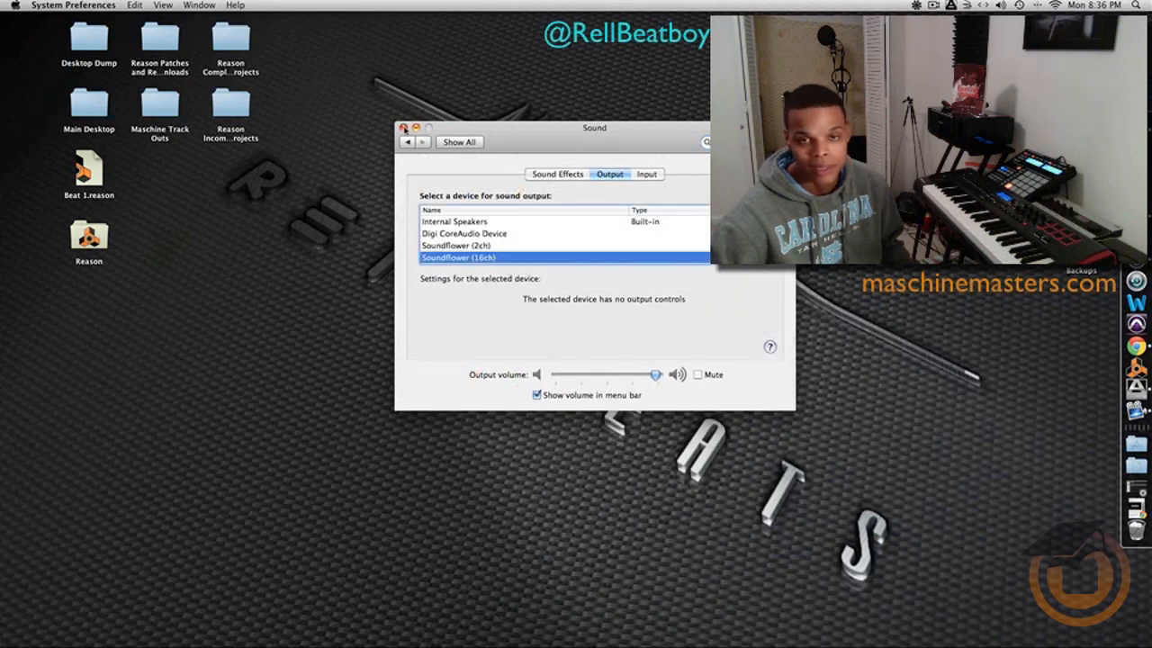
left_click(403, 128)
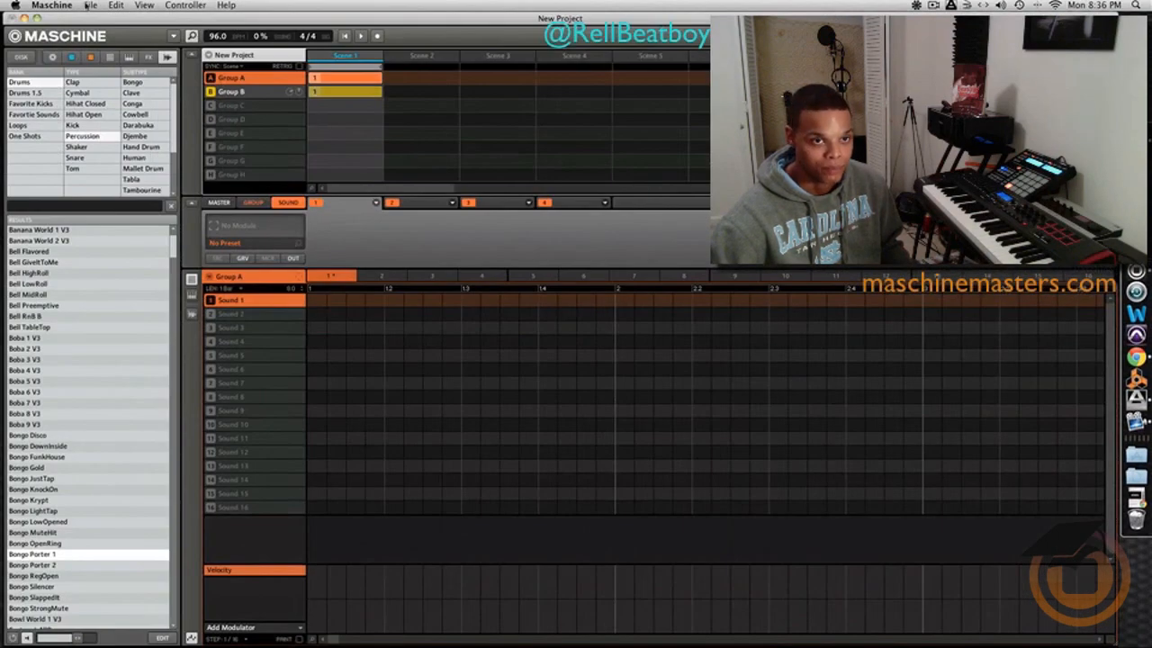
- Switch to Maschine and set its audio device to Soundflower (16ch) in the Audio and MIDI Settings
left_click(90, 5)
left_click(126, 132)
left_click(594, 315)
left_click(605, 345)
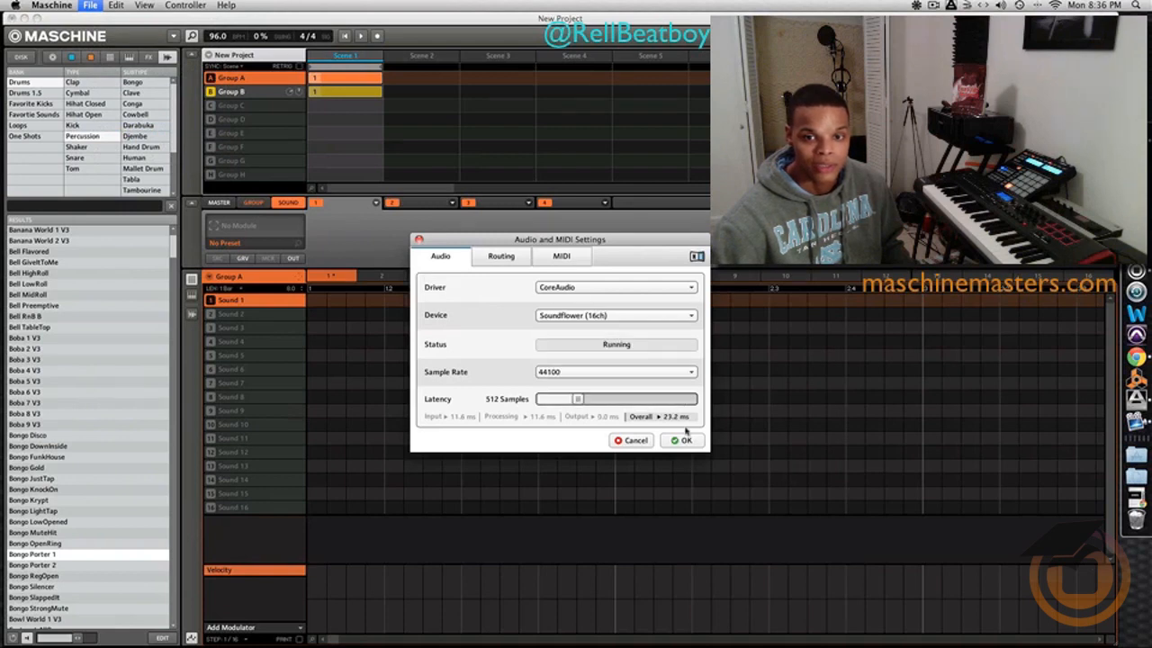
left_click(686, 440)
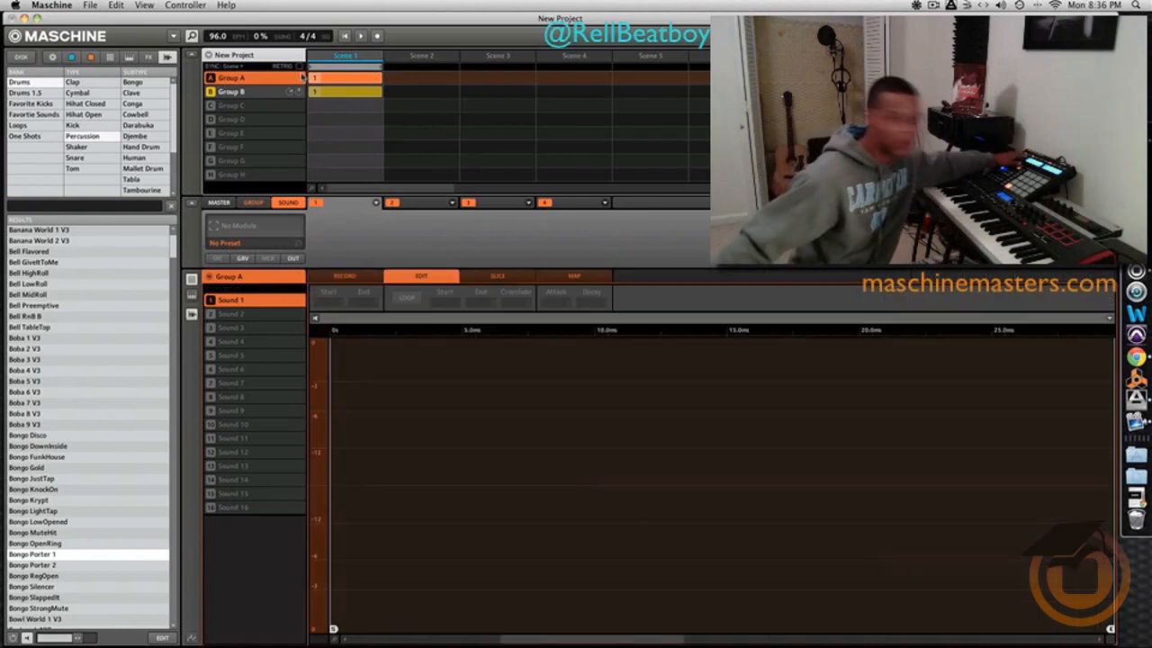
- Prepare sample recording for Sound 1 from input In 1 L+R with a -35.4 dB threshold and arm it
left_click(333, 279)
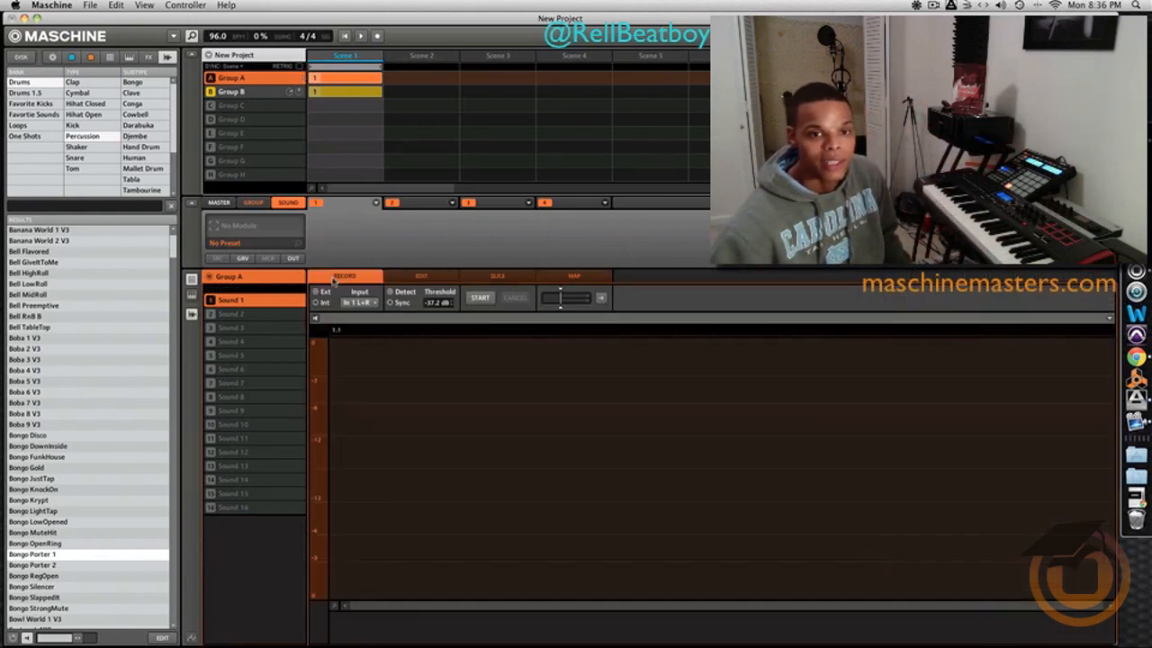
left_click(364, 303)
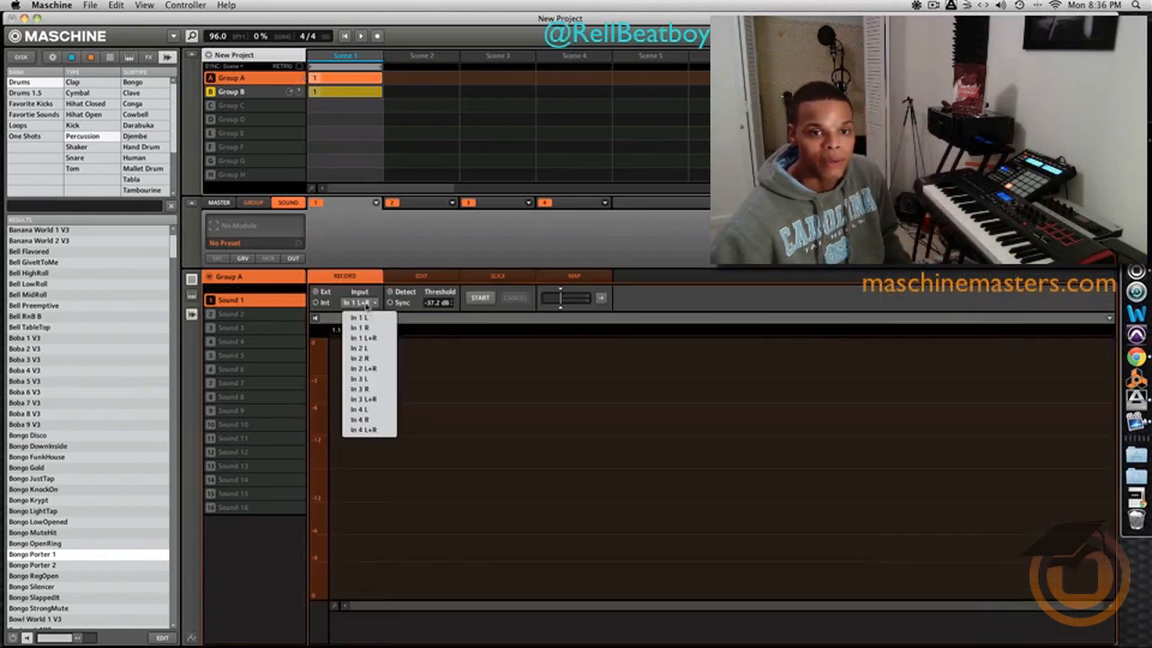
left_click(563, 309)
left_click_drag(563, 309, 562, 310)
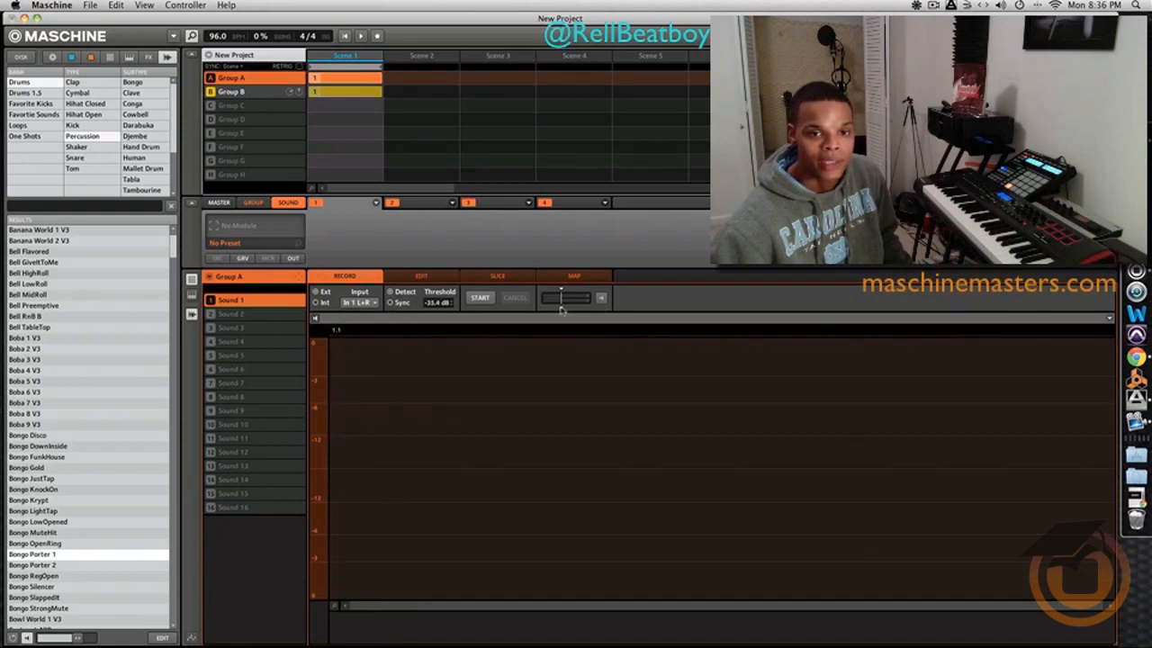
left_click(482, 301)
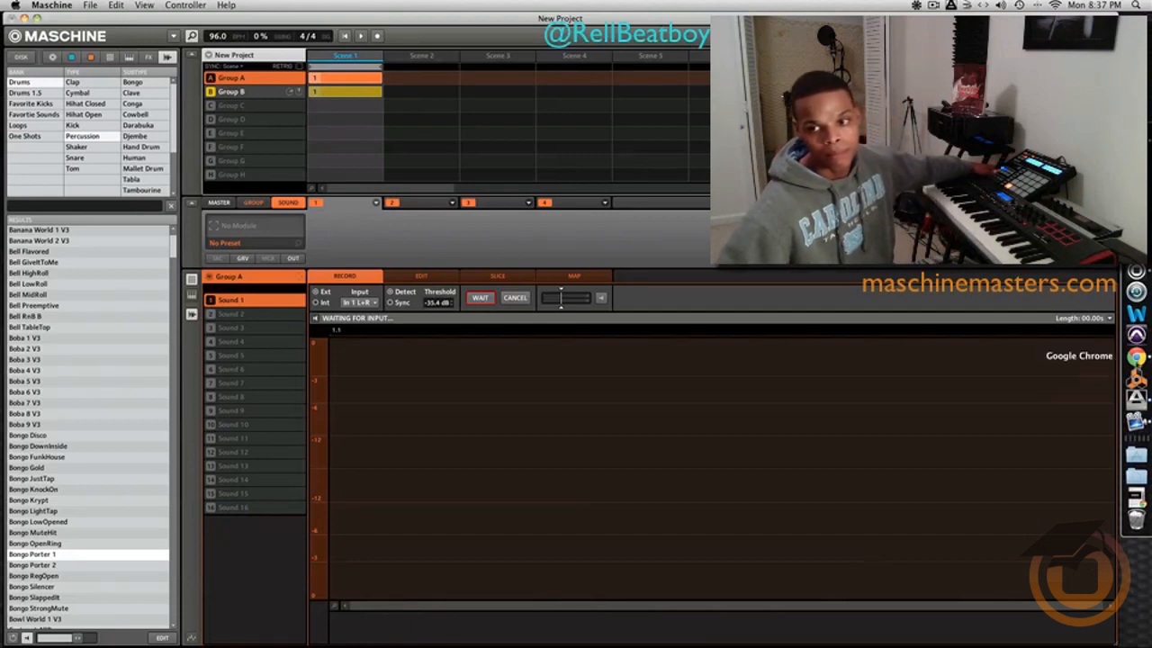
- Play the guitar video from the start in Chrome to record it into Maschine, pause it around 0:50, and minimize the browser
left_click(1136, 356)
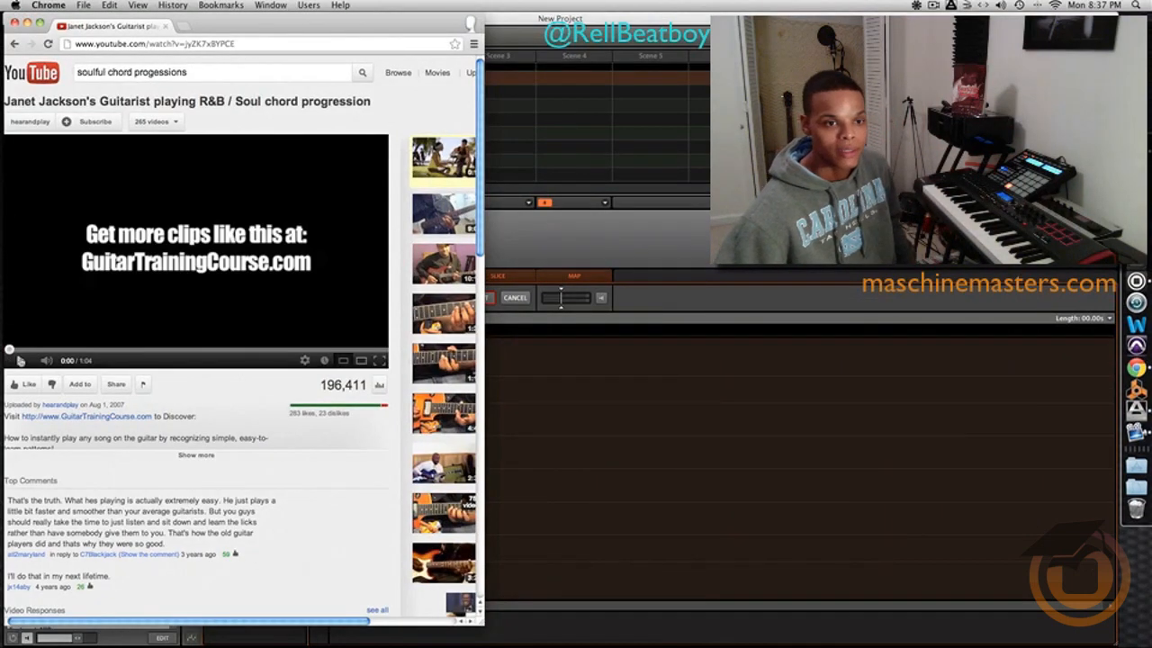
left_click(9, 350)
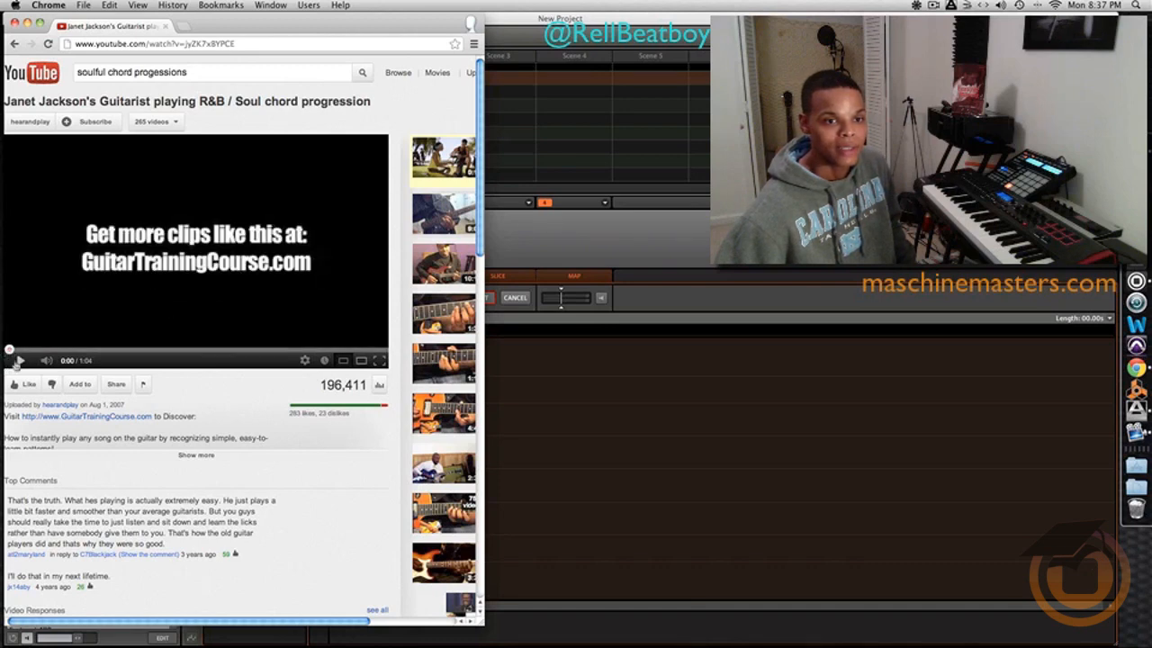
left_click(17, 361)
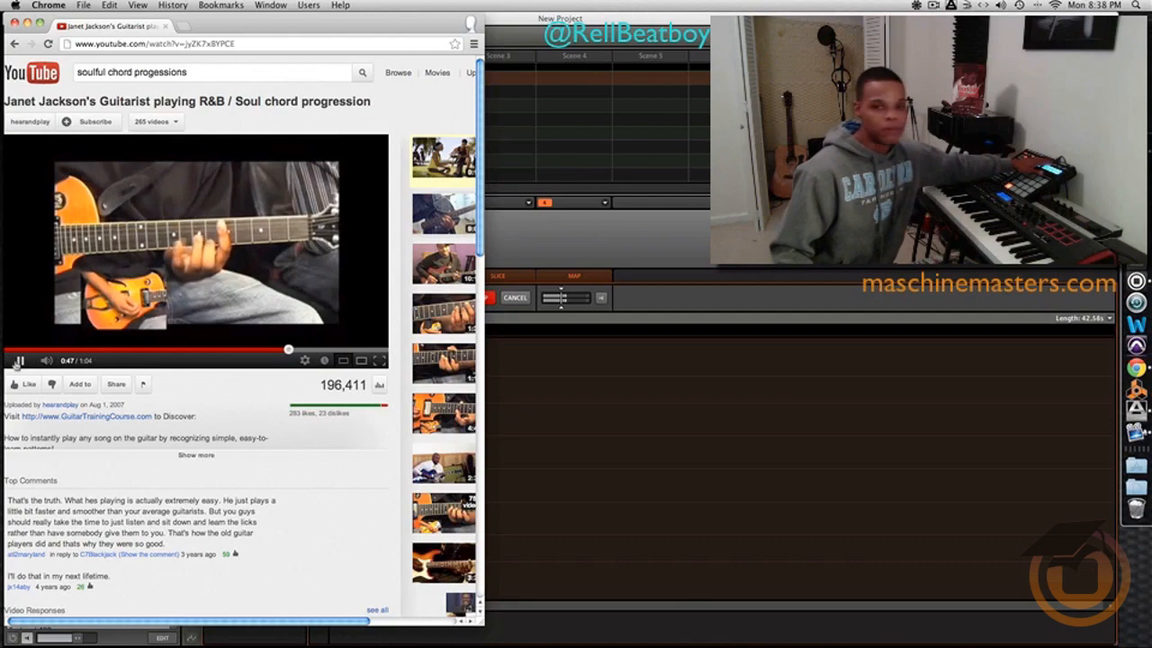
left_click(18, 360)
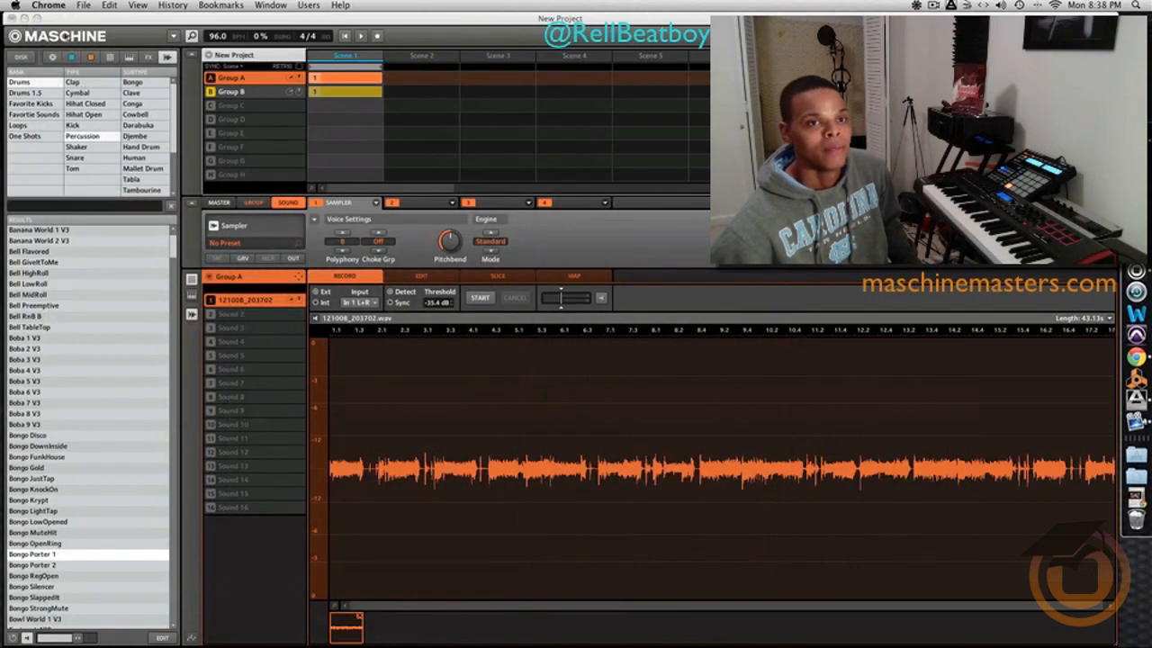
left_click(27, 23)
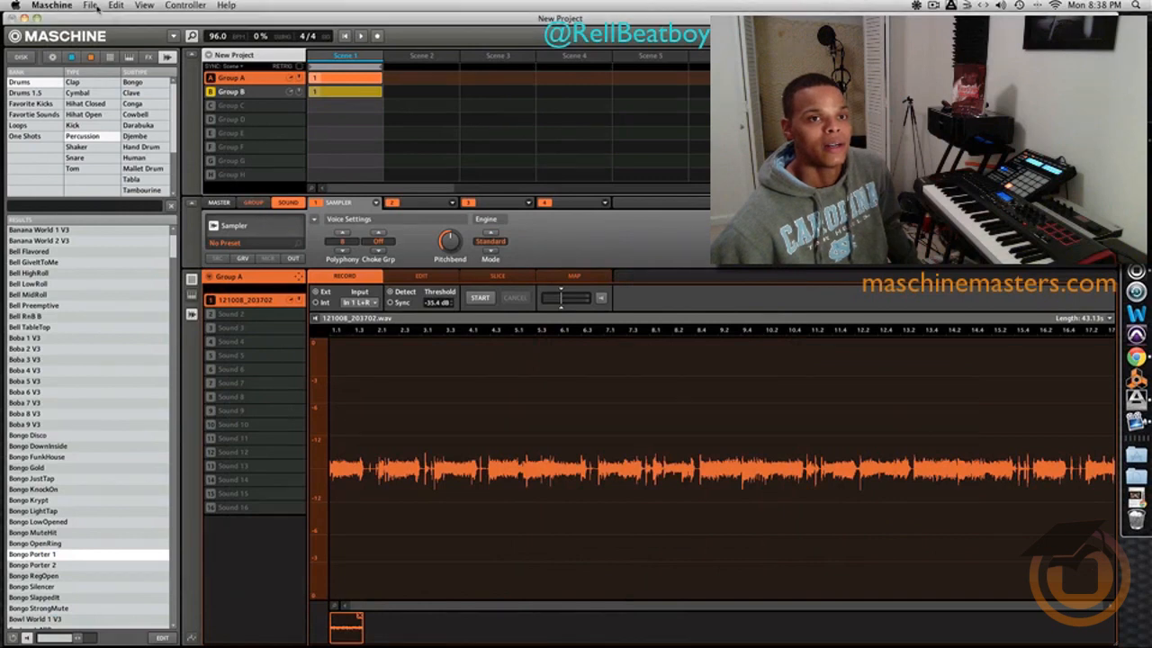
- Change Maschine's audio device to AudioBox 44 VSL in the Audio and MIDI Settings
left_click(90, 6)
left_click(135, 128)
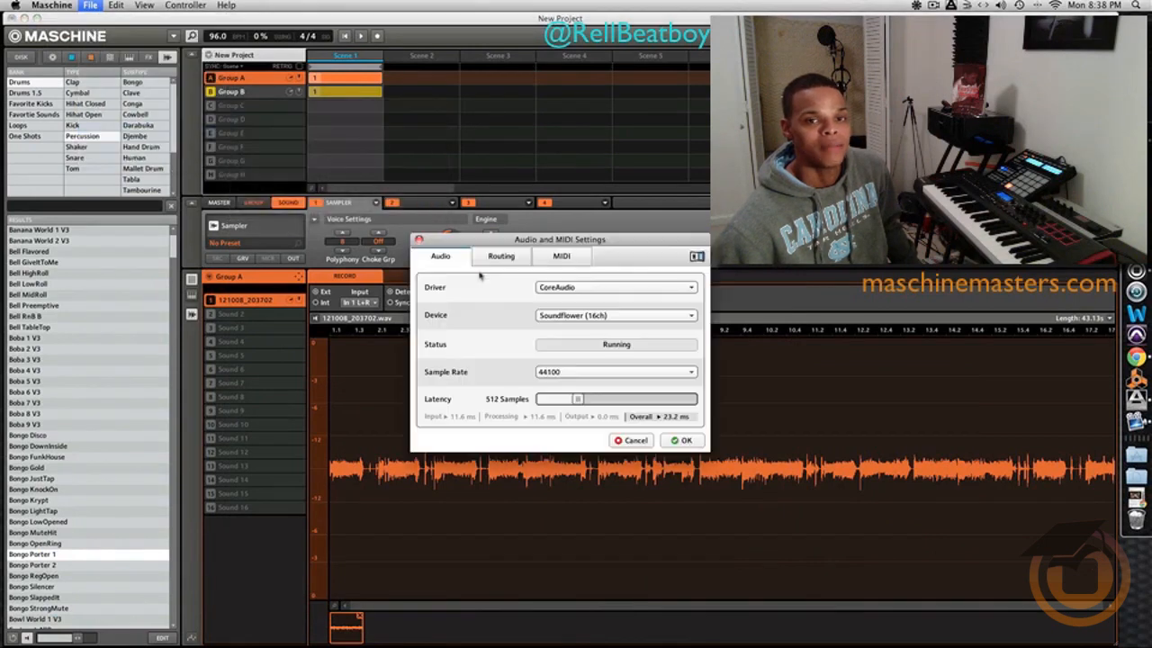
left_click(600, 317)
left_click(598, 363)
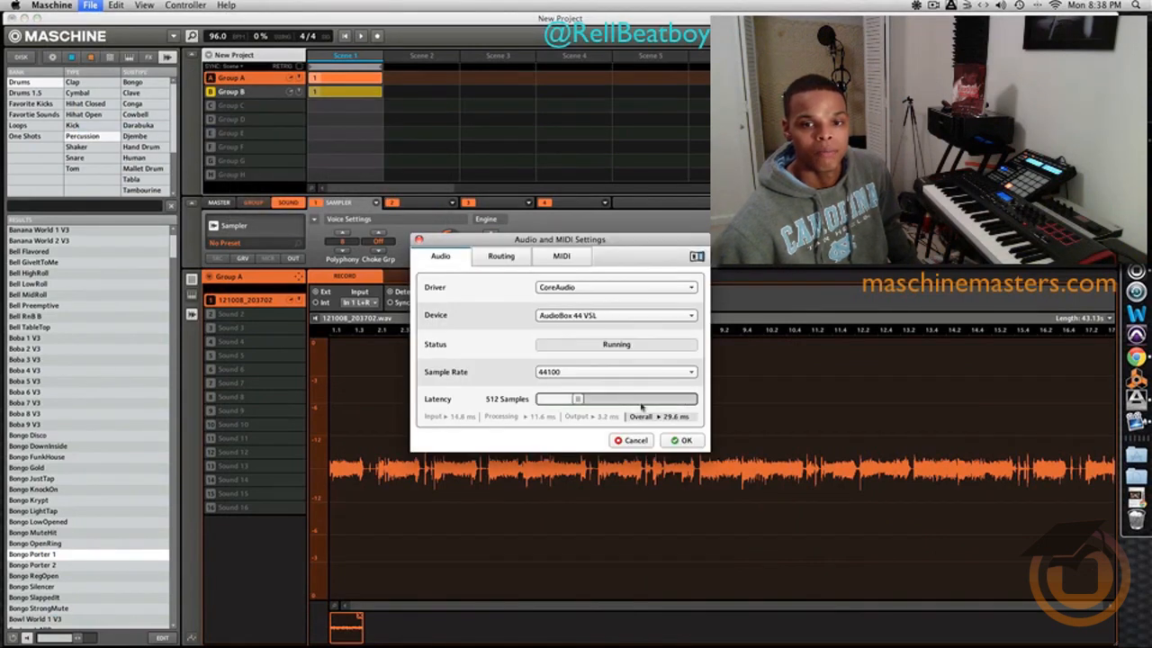
left_click(677, 440)
- Set the system sound output device to AudioBox 44 VSL and close the Sound preferences
left_click(1136, 227)
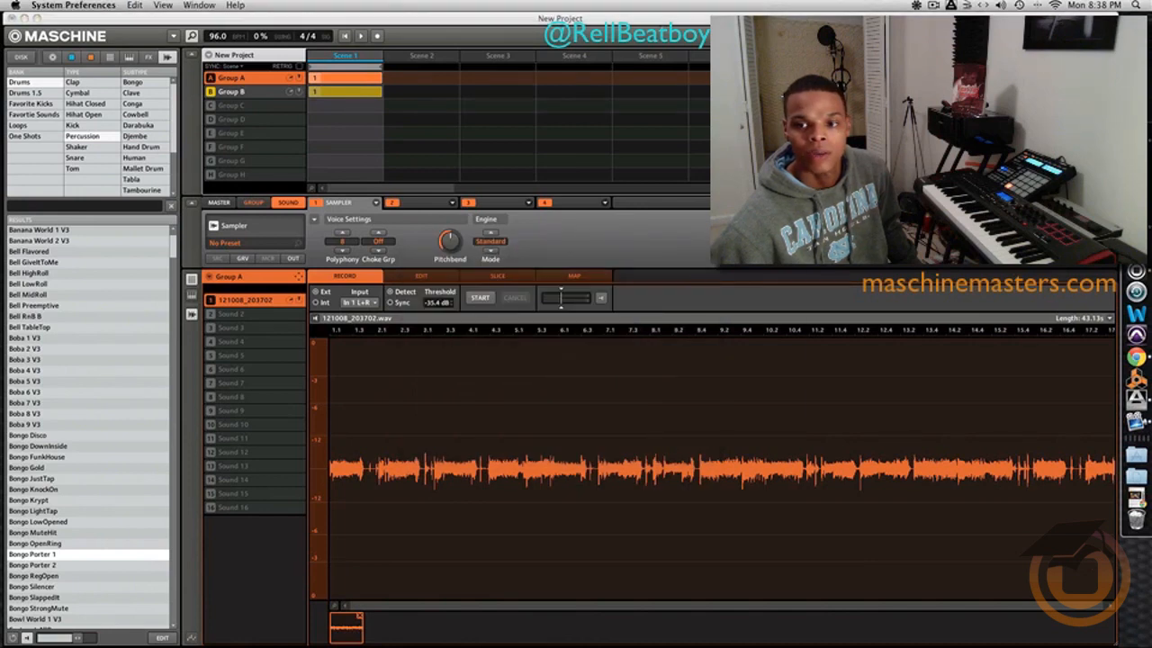
left_click(761, 246)
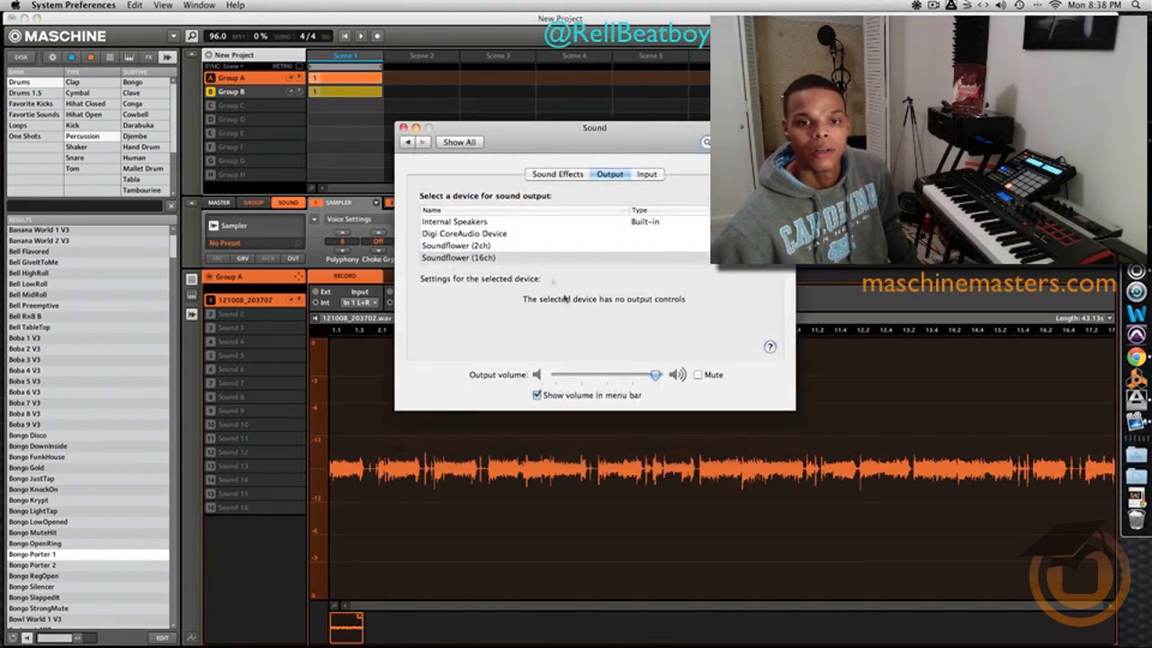
scroll(477, 239, "down", 2)
left_click(472, 240)
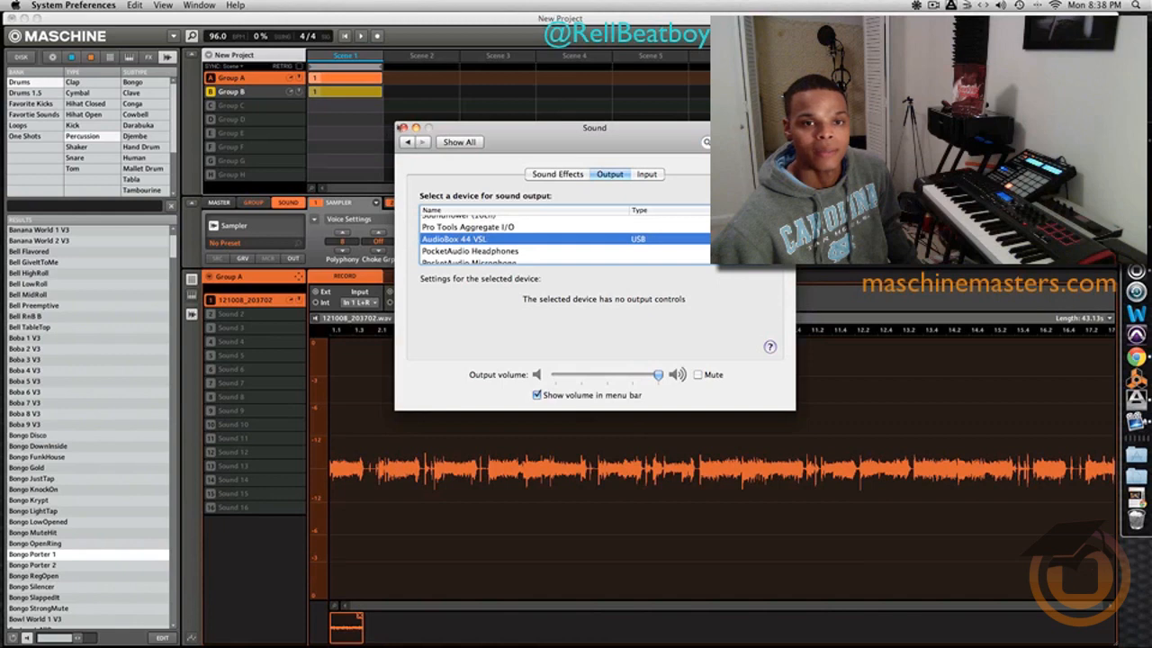
left_click(403, 128)
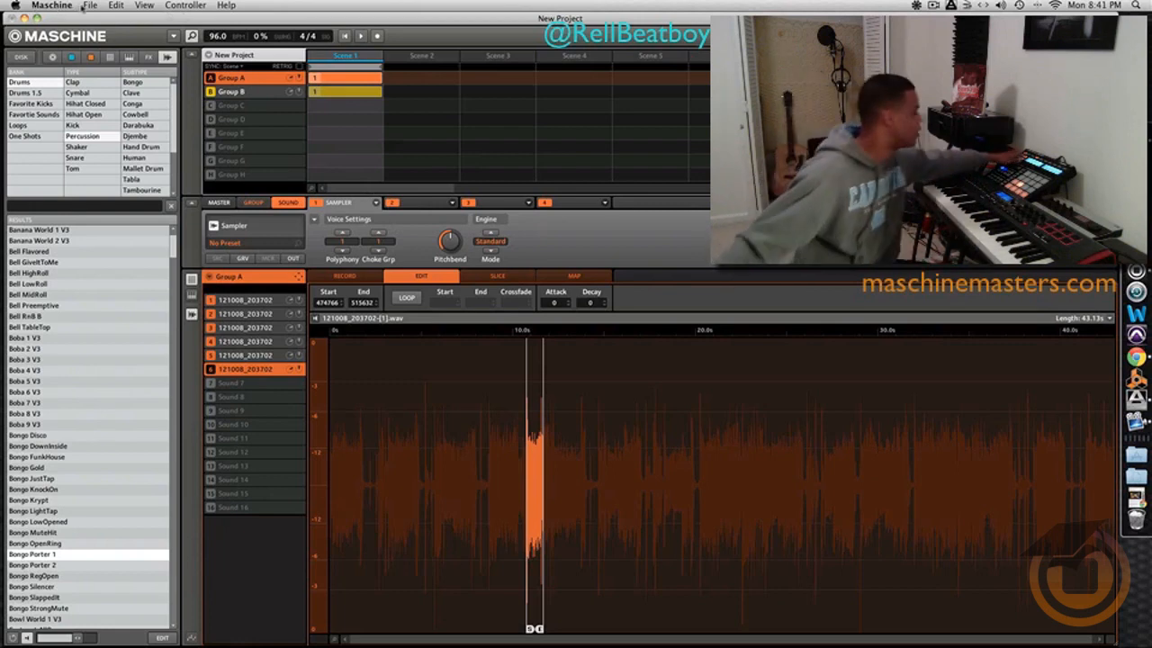
left_click(240, 92)
left_click(240, 79)
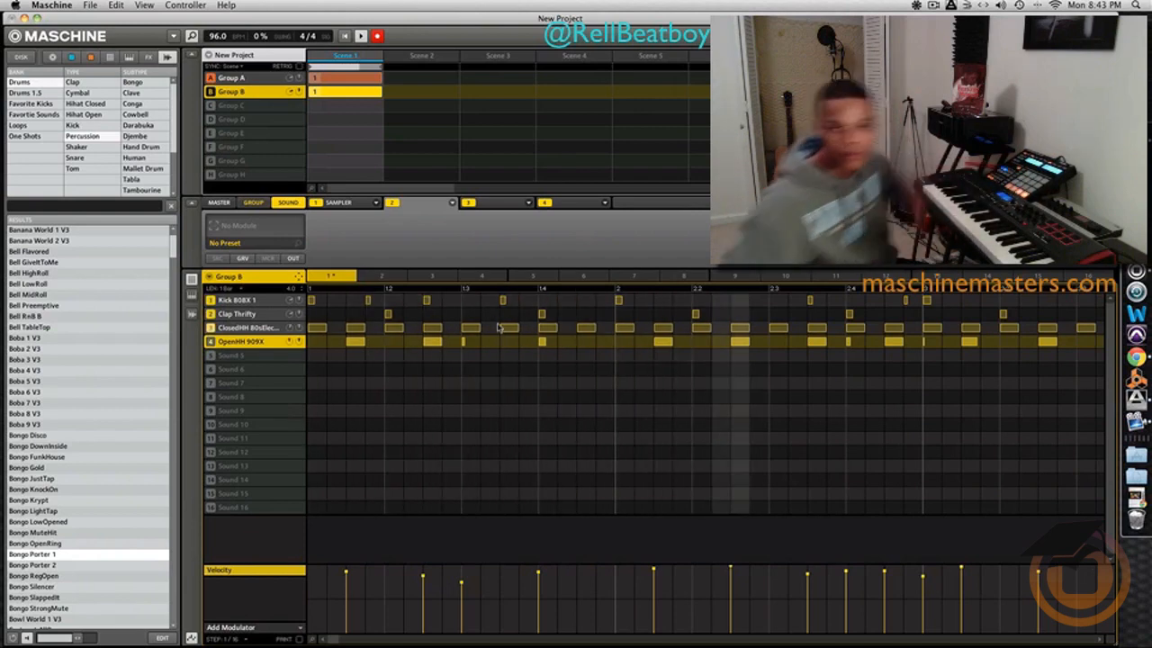
- Add an OpenHH 909X note near the end of bar 1 in Group B's pattern and move it to the start of bar 2
left_click(586, 343)
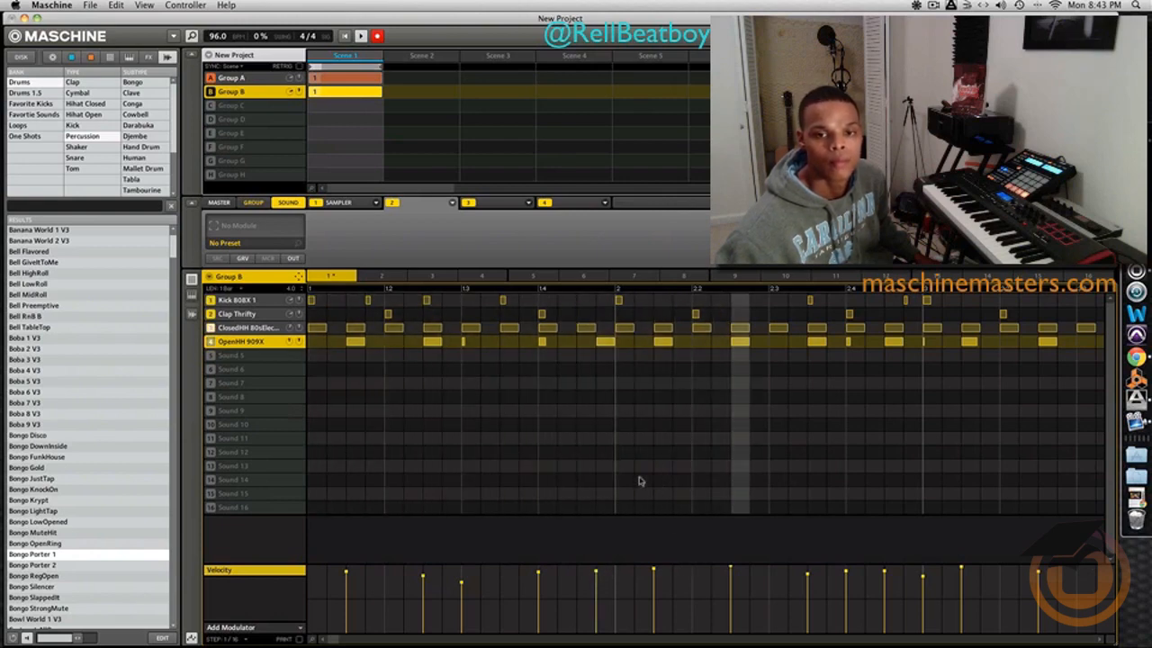
left_click_drag(605, 345, 624, 343)
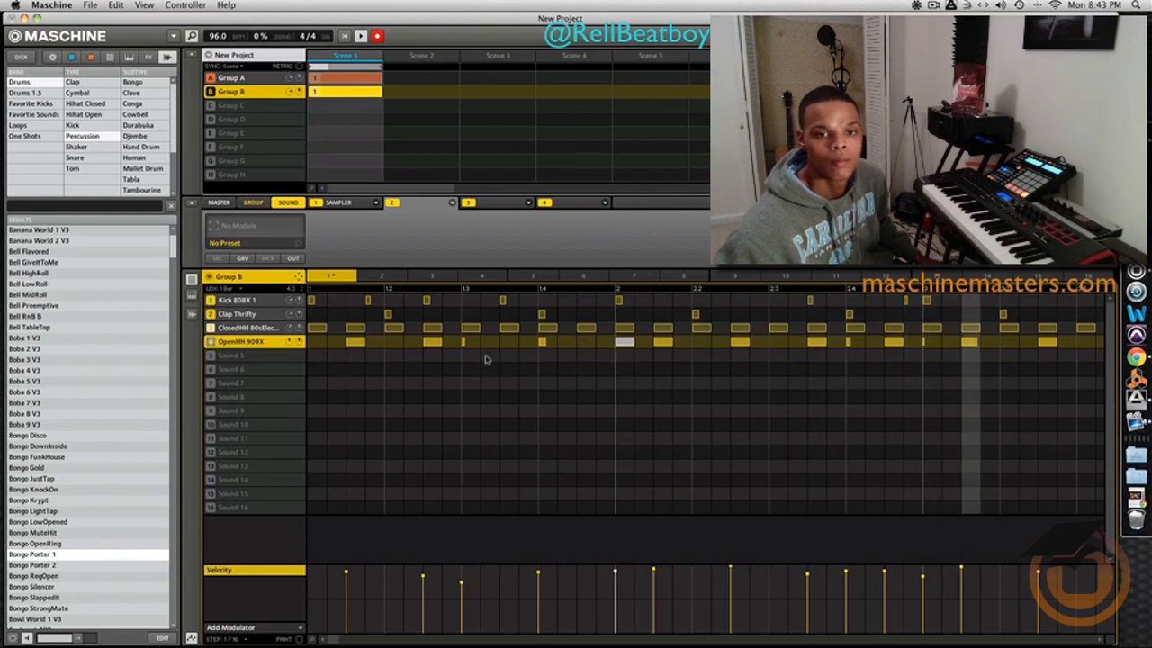